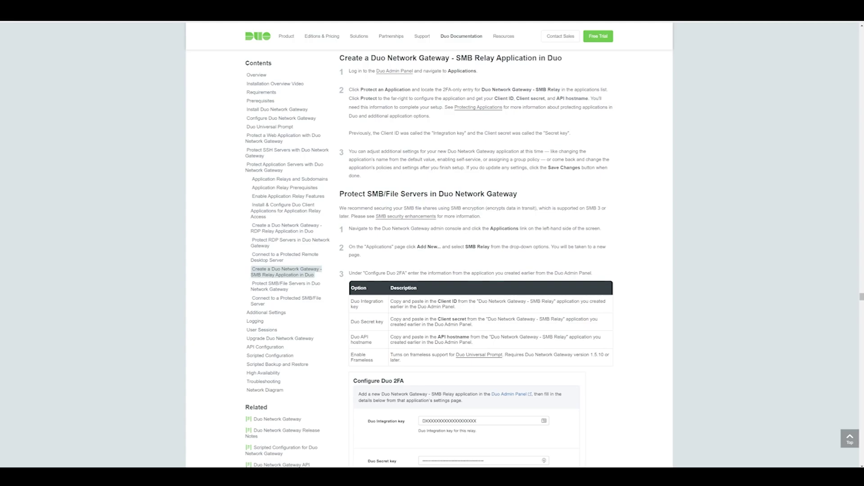
# Step: Read through the Duo docs on protecting SMB file servers with Duo Network Gateway
pyautogui.scroll(-5, 477, 259)
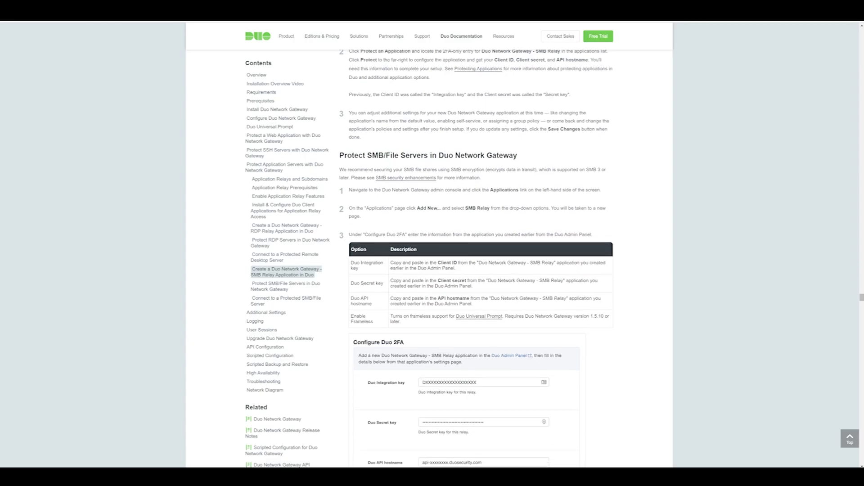
pyautogui.scroll(-10, 419, 102)
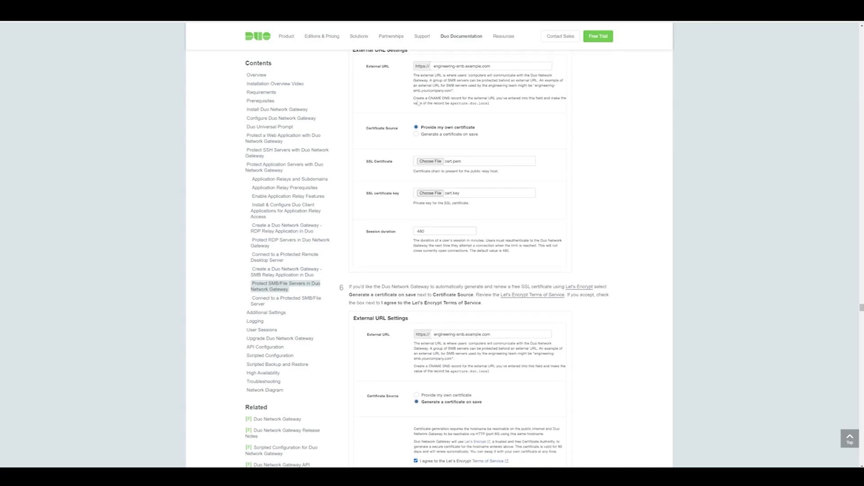
pyautogui.scroll(10, 418, 102)
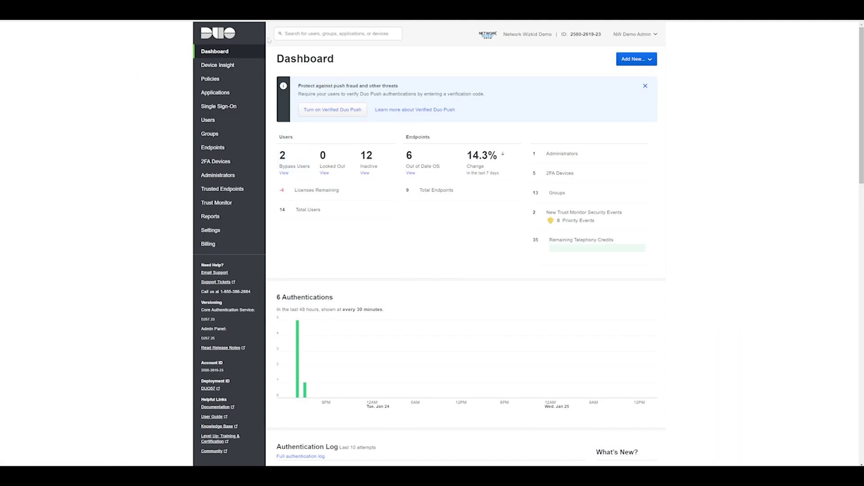
# Step: Filter the application catalog for 'smb' and protect Duo Network Gateway - SMB Relay
pyautogui.click(243, 96)
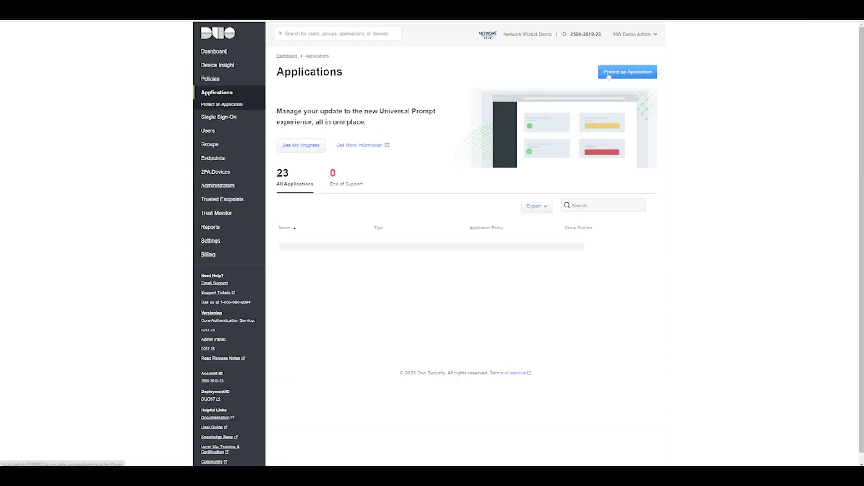
pyautogui.click(608, 75)
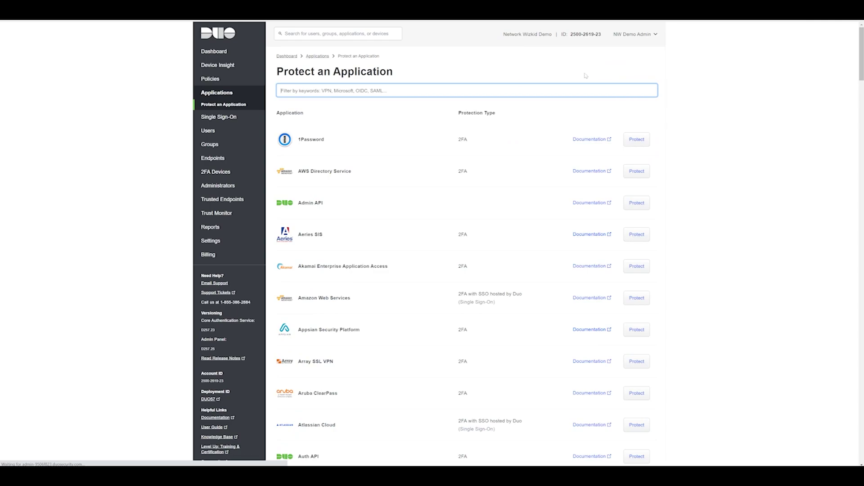
pyautogui.write('smb')
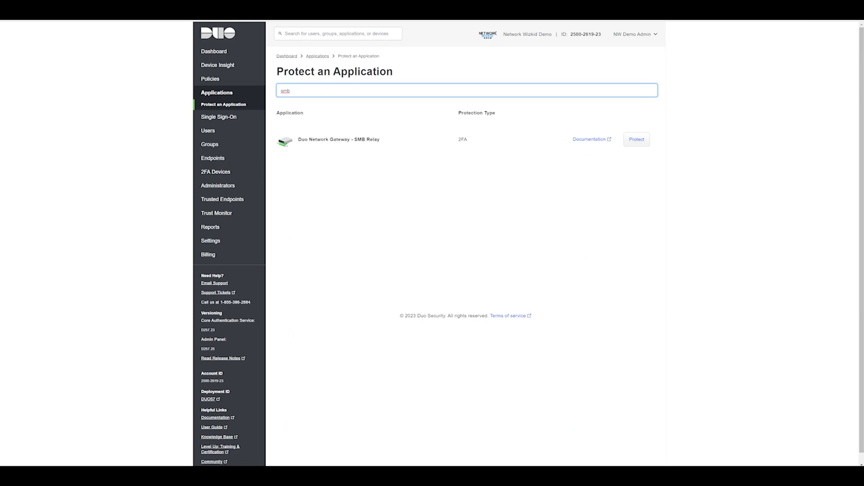
pyautogui.click(639, 140)
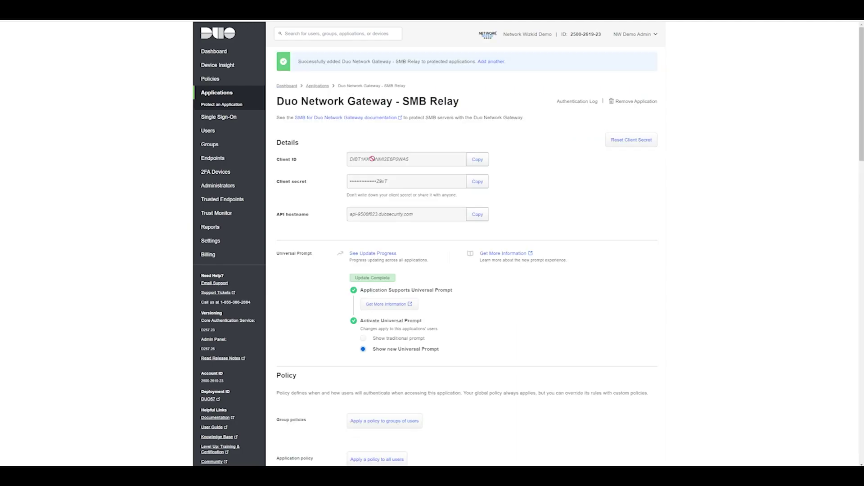
pyautogui.scroll(-2, 382, 126)
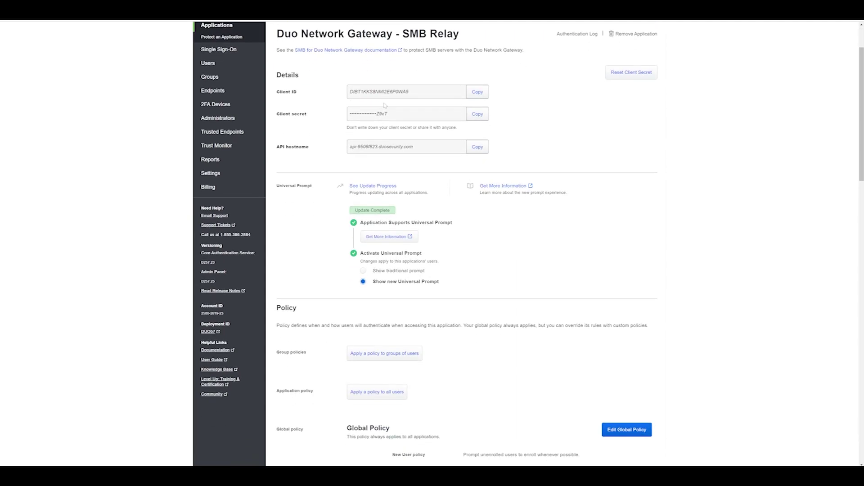
pyautogui.scroll(-1, 446, 149)
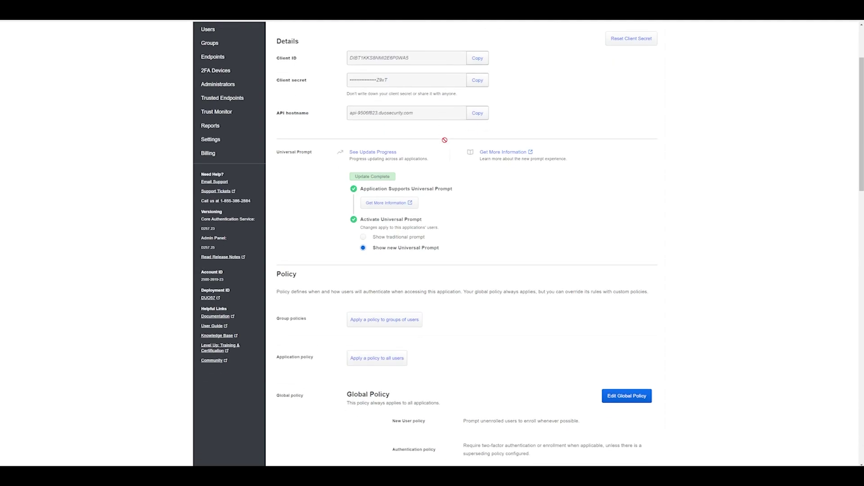
pyautogui.scroll(-3, 437, 118)
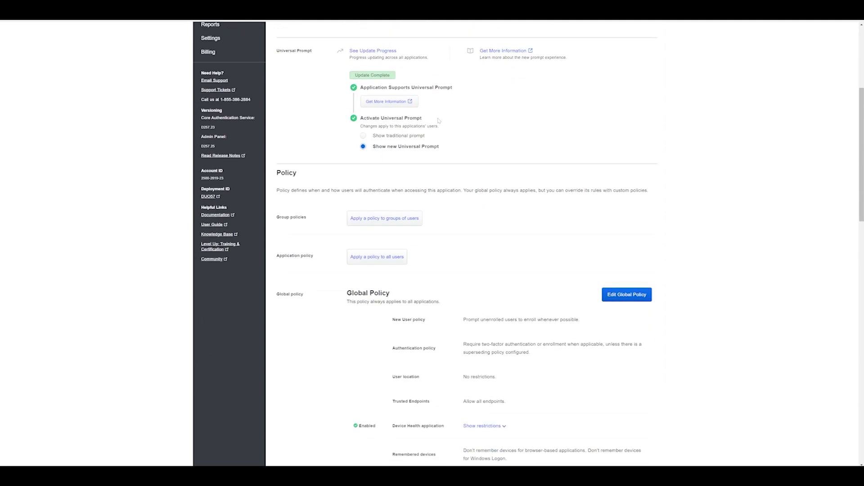
pyautogui.scroll(-2, 438, 119)
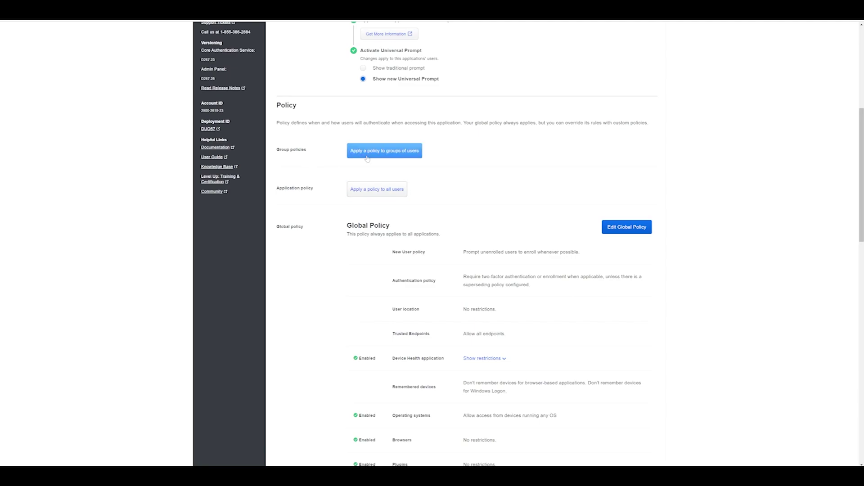
# Step: Create policy 'DNG SMB' with New User and Authentication rules and apply it to the relay
pyautogui.click(388, 190)
pyautogui.click(412, 249)
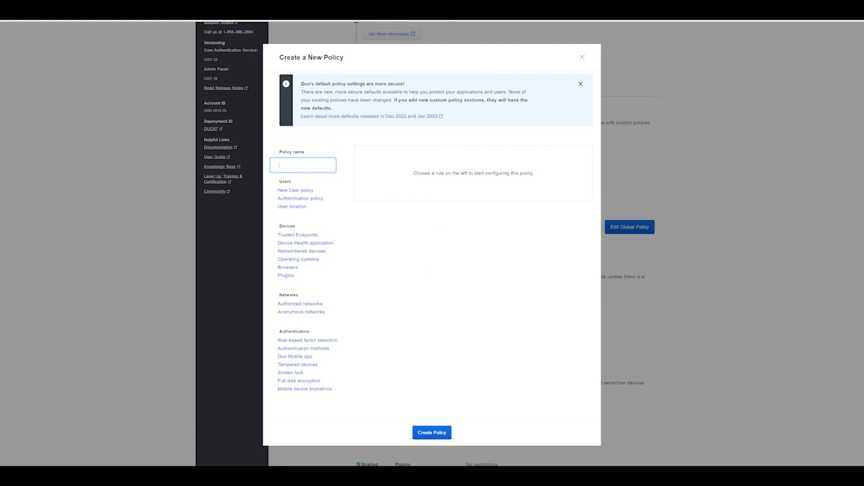
pyautogui.write('DNG SMB')
pyautogui.click(295, 190)
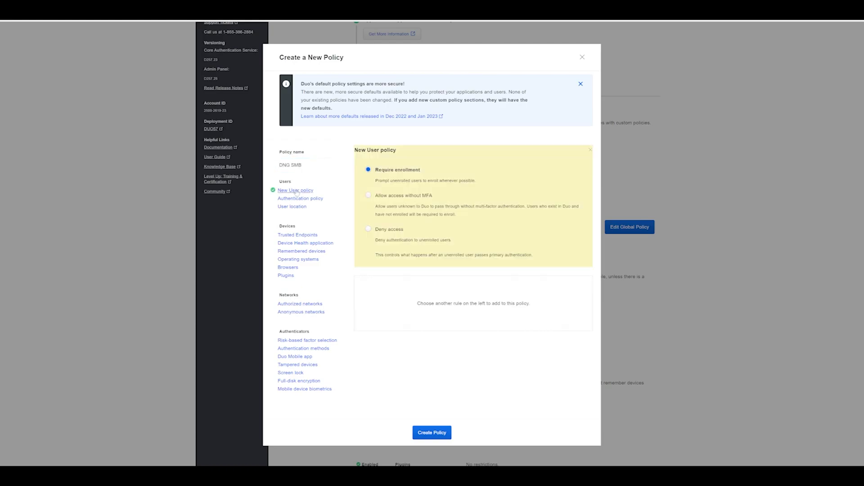
pyautogui.click(317, 199)
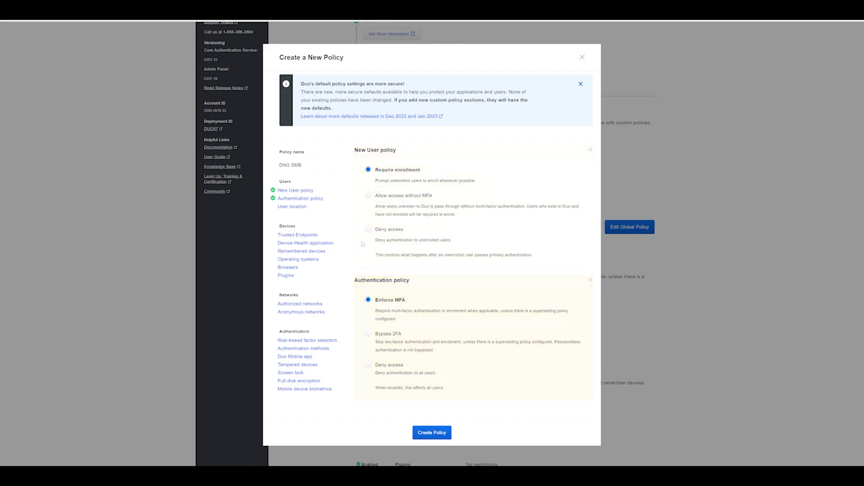
pyautogui.click(416, 431)
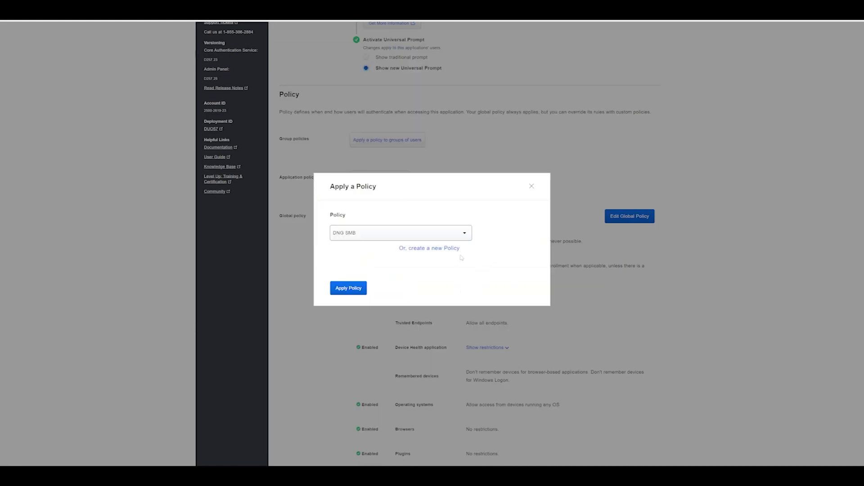
pyautogui.click(353, 288)
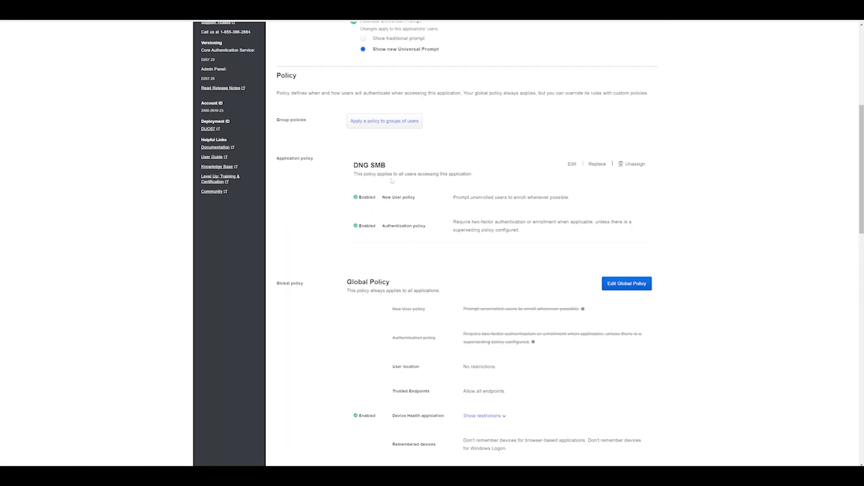
# Step: Change the application's Name field to 'DNG SMB Relay' and save the settings
pyautogui.scroll(-10, 392, 181)
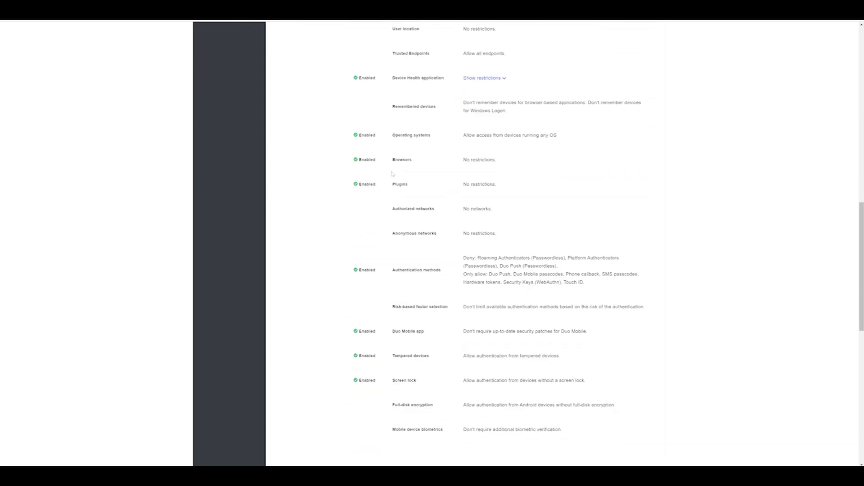
pyautogui.scroll(-1, 395, 169)
pyautogui.scroll(-3, 395, 149)
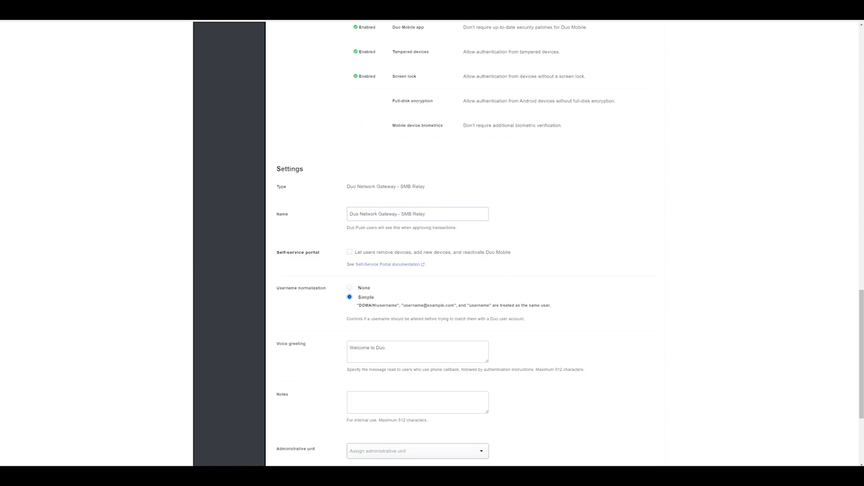
pyautogui.tripleClick(403, 214)
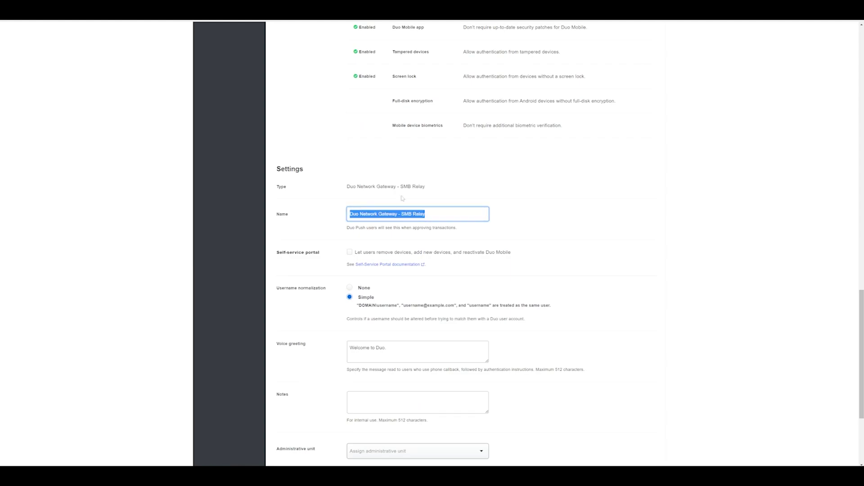
pyautogui.write('DNG')
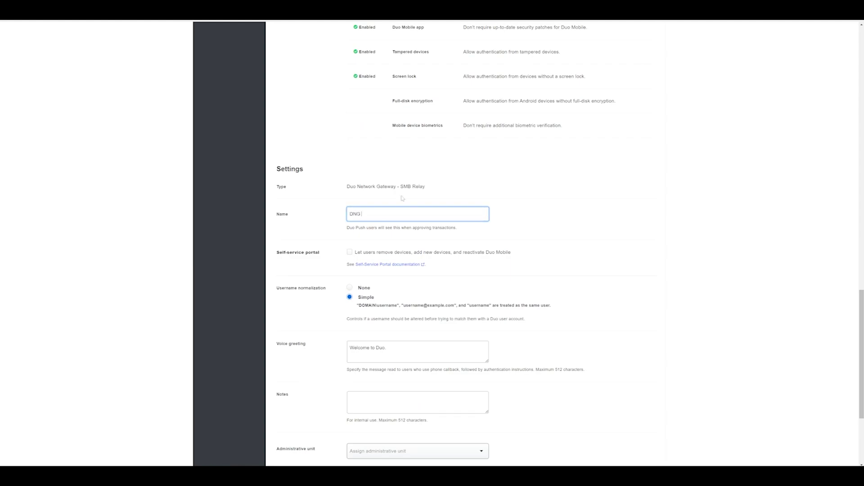
pyautogui.write(' SMB Relay')
pyautogui.scroll(-3, 402, 167)
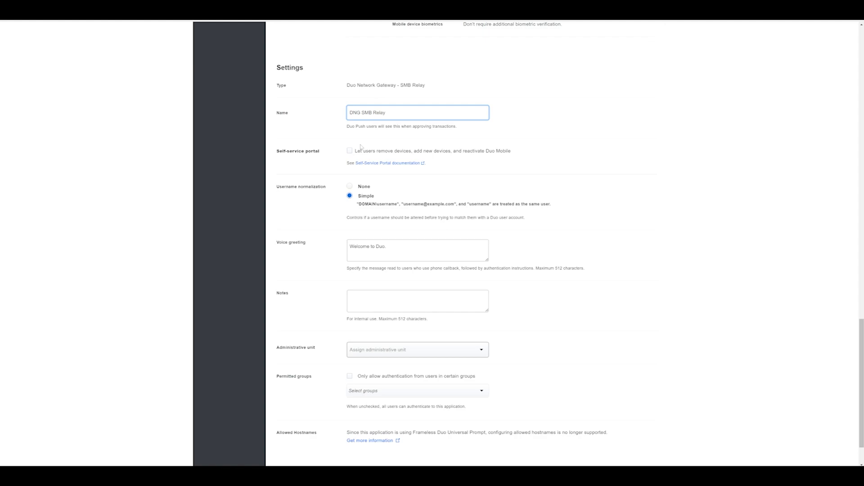
pyautogui.scroll(-2, 450, 164)
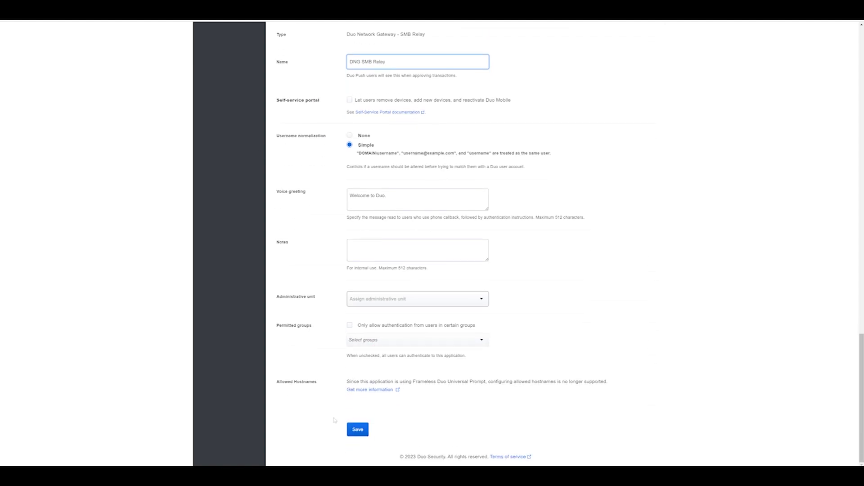
pyautogui.click(359, 431)
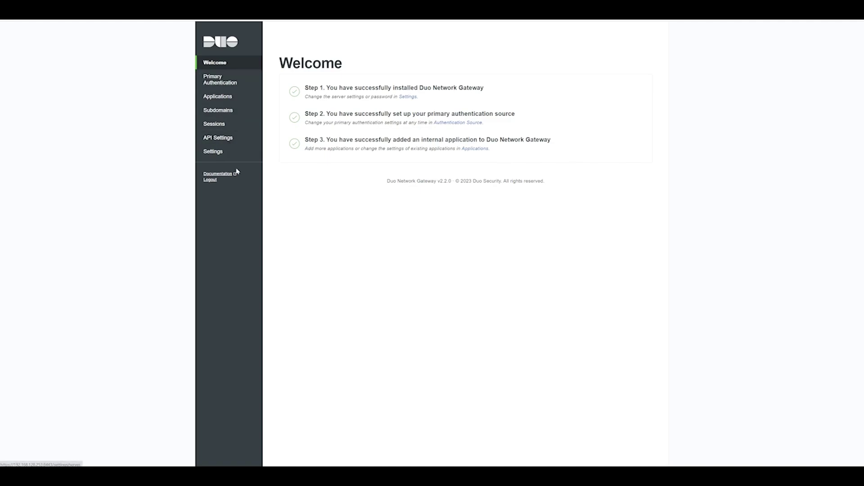
# Step: Look through the API Settings and Sessions pages, then open the SMB tab under Applications
pyautogui.click(234, 138)
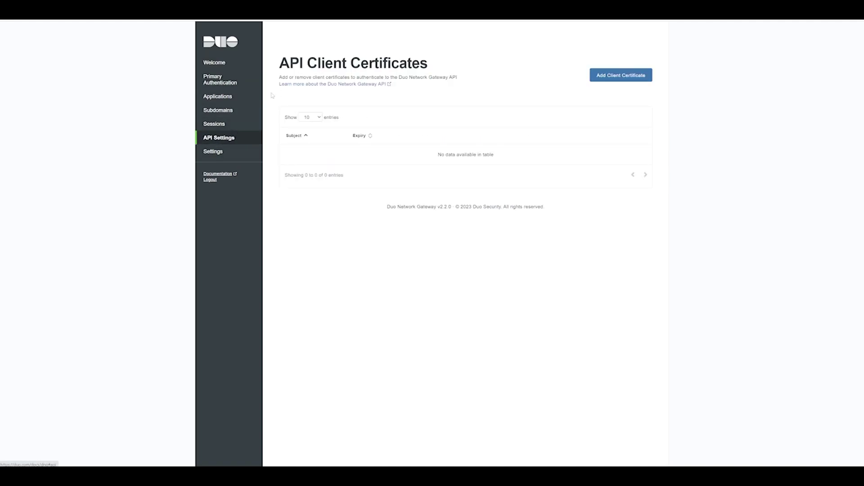
pyautogui.click(247, 125)
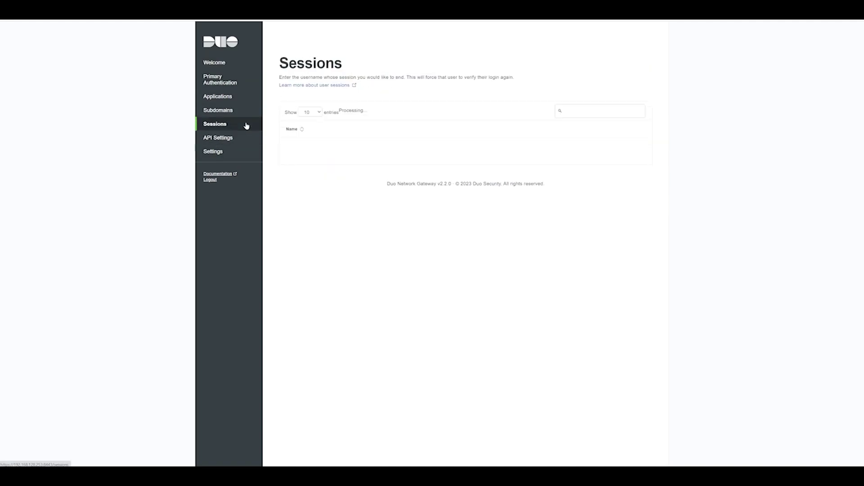
pyautogui.click(243, 97)
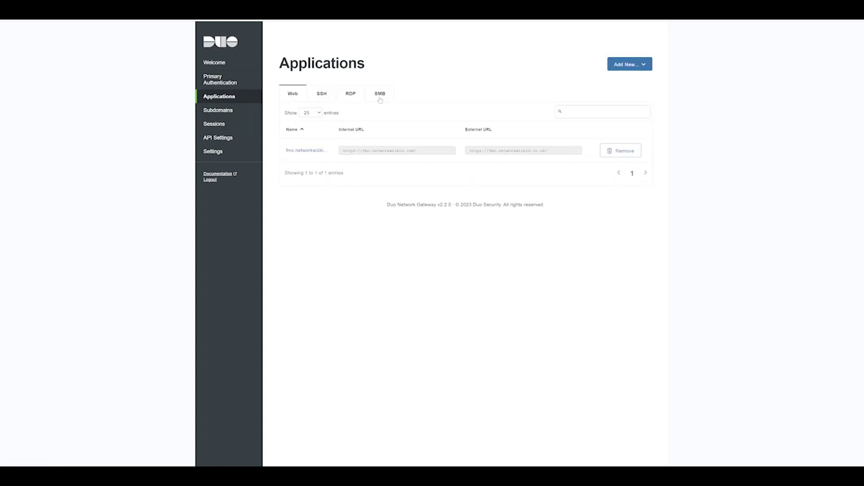
pyautogui.click(380, 96)
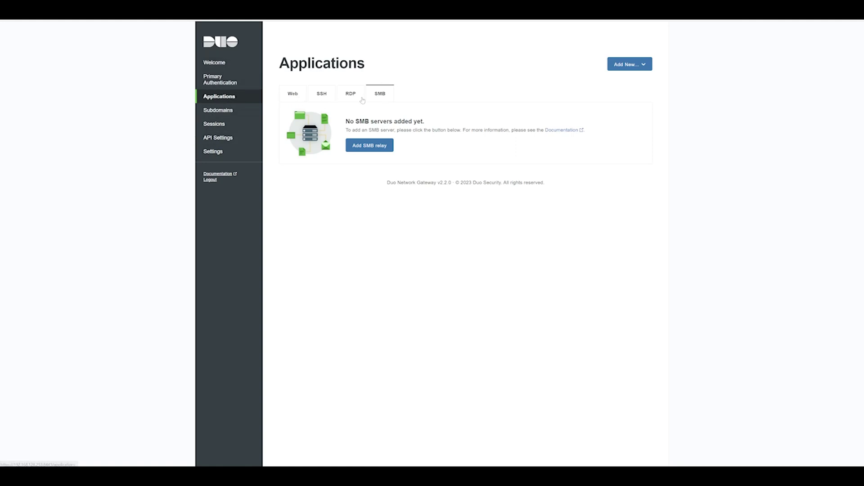
# Step: Start a new SMB relay and fill in the Admin Panel's client ID, secret and API hostname
pyautogui.click(369, 146)
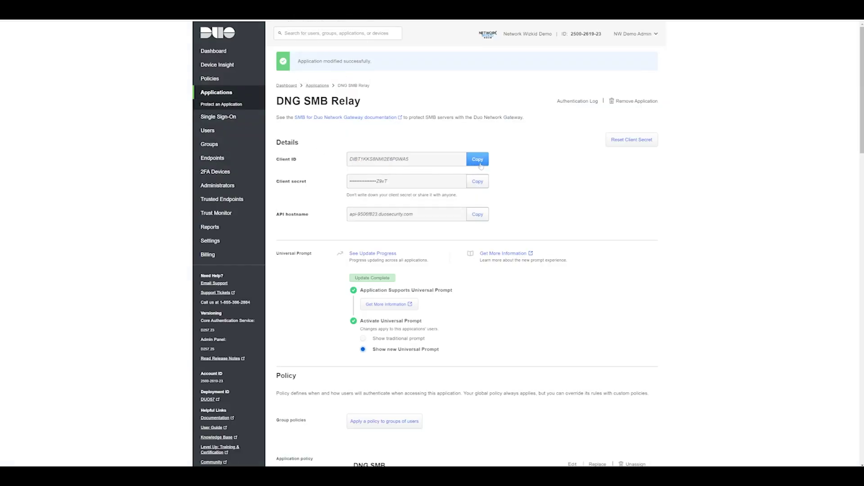
pyautogui.click(480, 160)
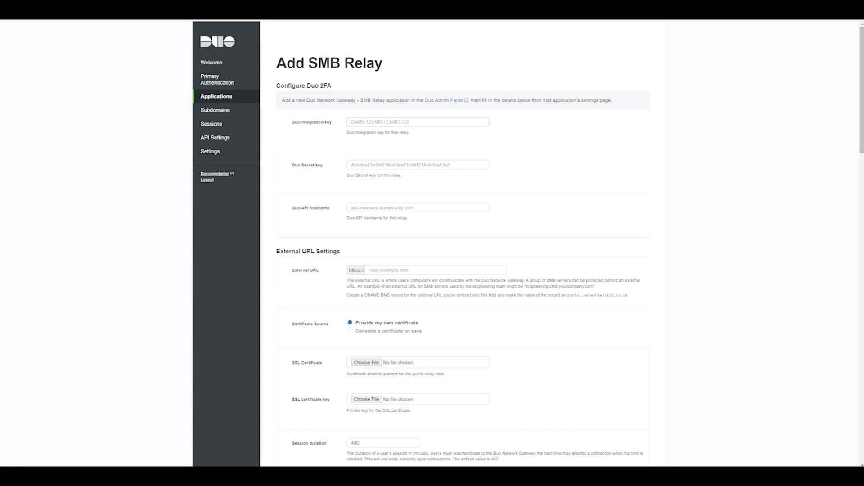
pyautogui.click(418, 122)
pyautogui.hotkey('ctrl', 'v')
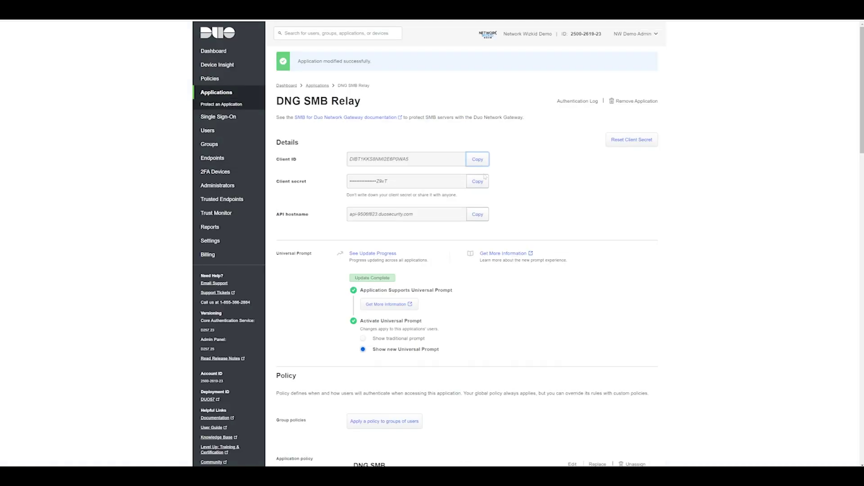
pyautogui.click(478, 181)
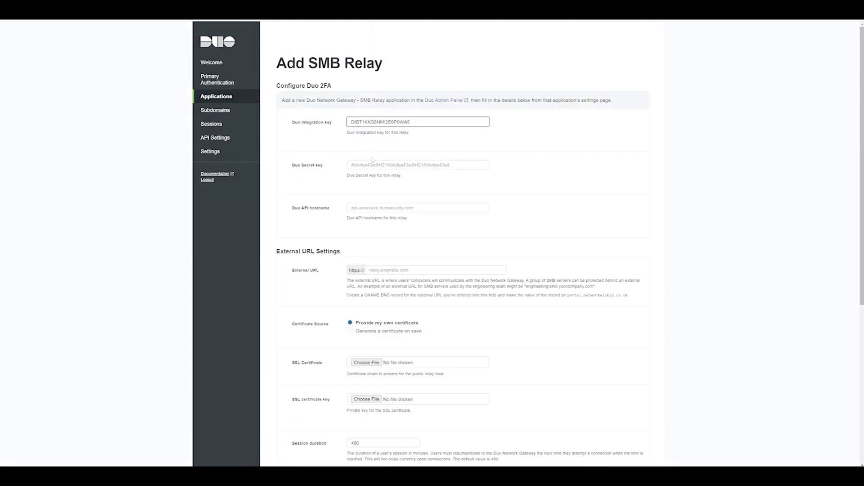
pyautogui.click(373, 164)
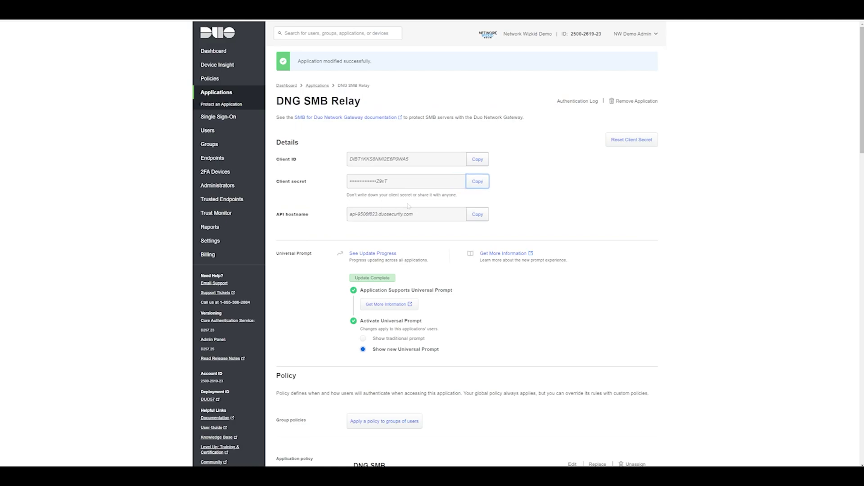
pyautogui.click(477, 214)
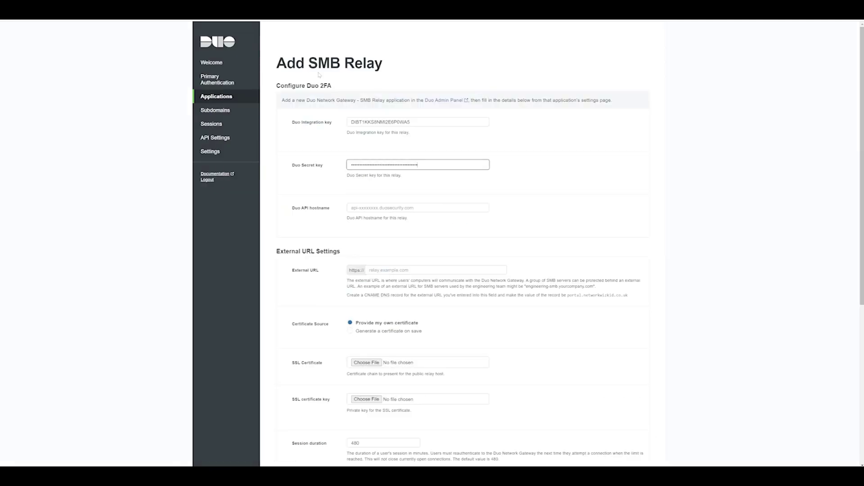
pyautogui.click(365, 206)
pyautogui.hotkey('ctrl', 'v')
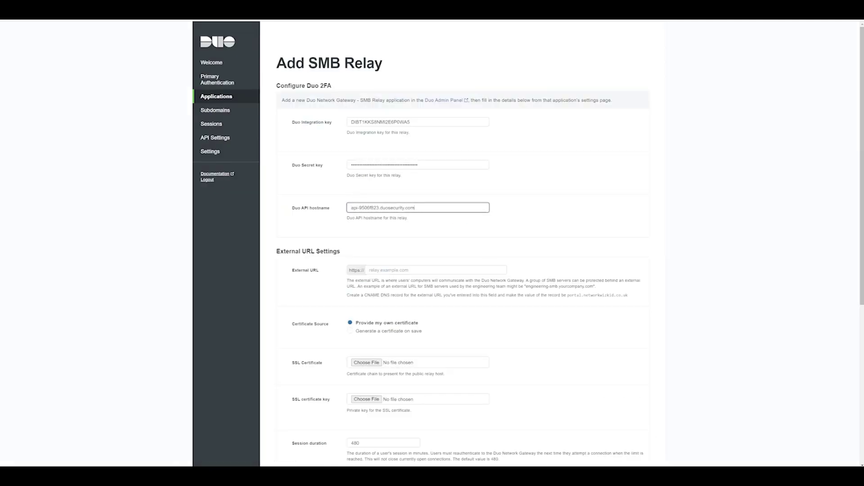
# Step: Enable Frameless, set external URL smb.networkwizkid.co.uk, and generate the certificate on save
pyautogui.scroll(-1, 445, 229)
pyautogui.scroll(-1, 445, 230)
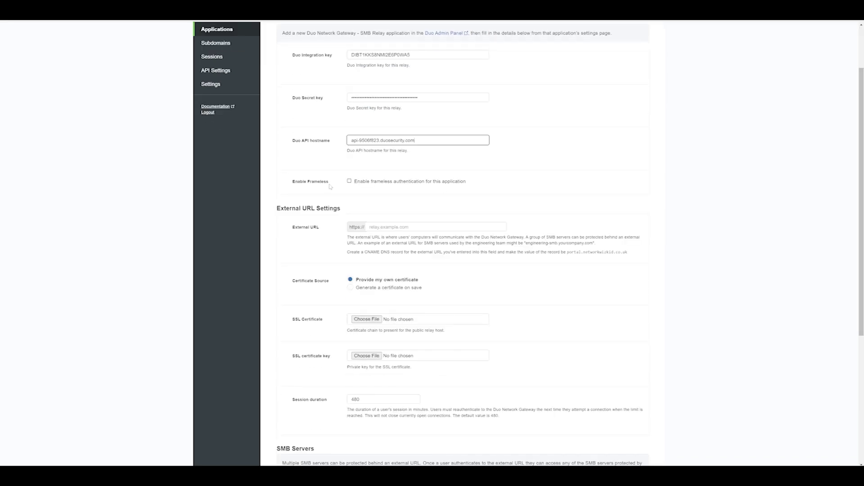
pyautogui.click(349, 181)
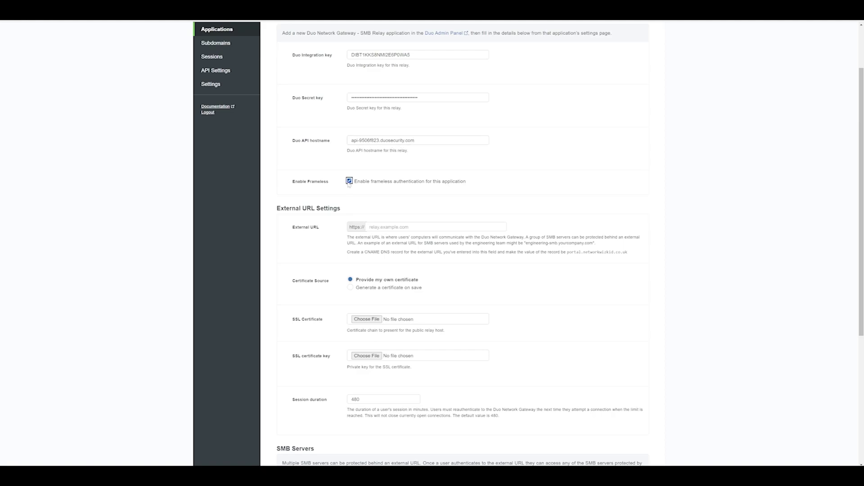
pyautogui.scroll(-2, 399, 234)
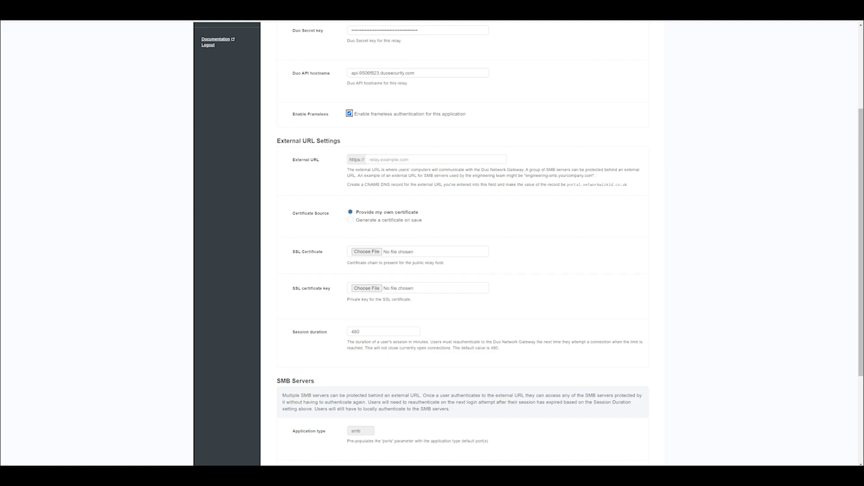
pyautogui.press('Tab')
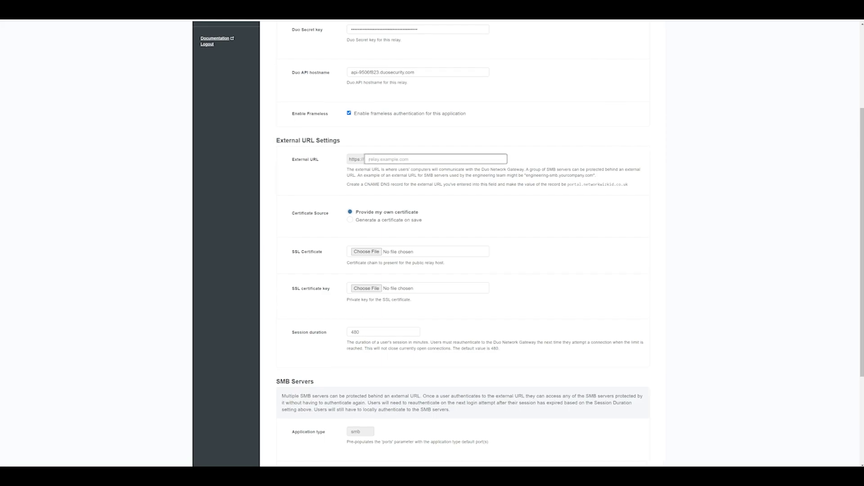
pyautogui.write('smb')
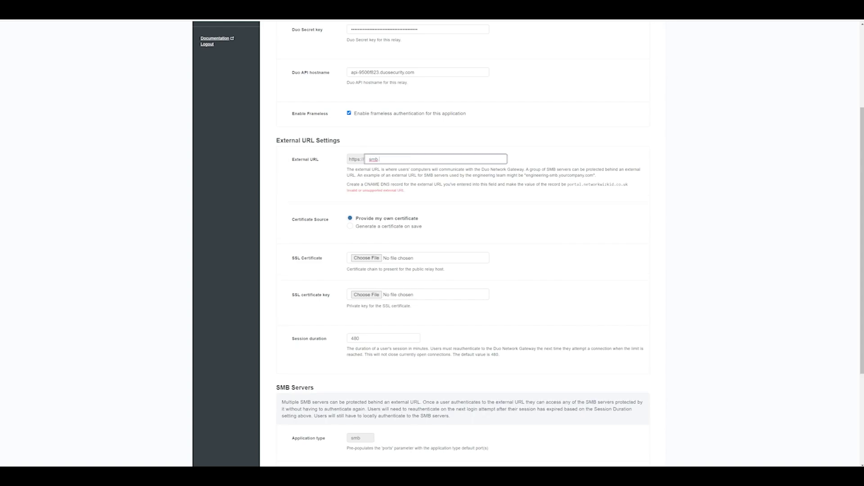
pyautogui.write('.networkwi')
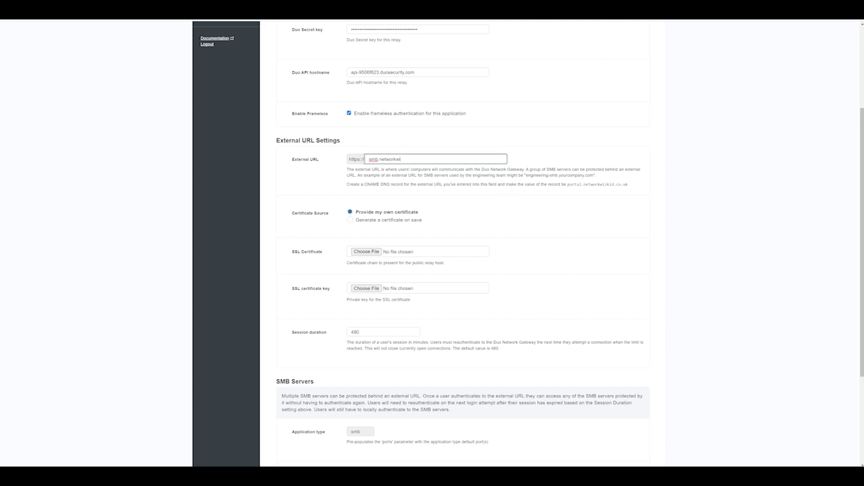
pyautogui.write('zkid.co.uk')
pyautogui.click(351, 220)
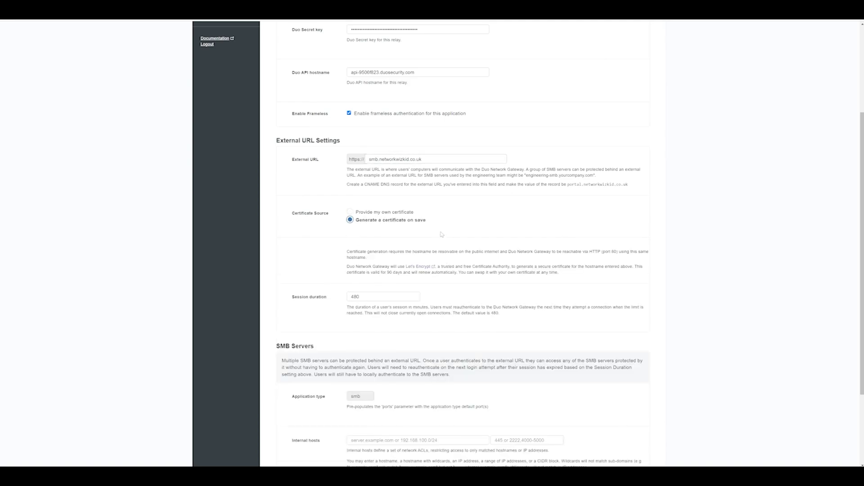
pyautogui.scroll(-2, 443, 234)
pyautogui.scroll(-1, 406, 191)
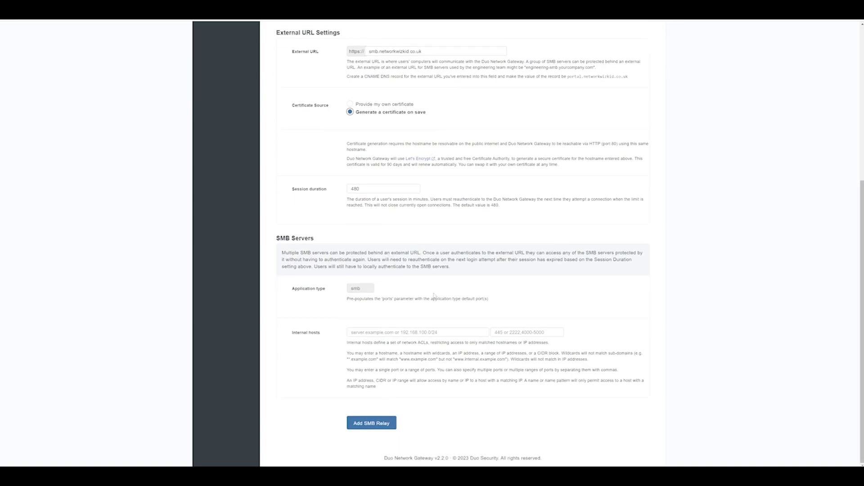
pyautogui.click(432, 332)
# Step: Enter internal host dngsmbdemo.networkwizkid.com on ports 139,445 and add the SMB relay
pyautogui.click(418, 332)
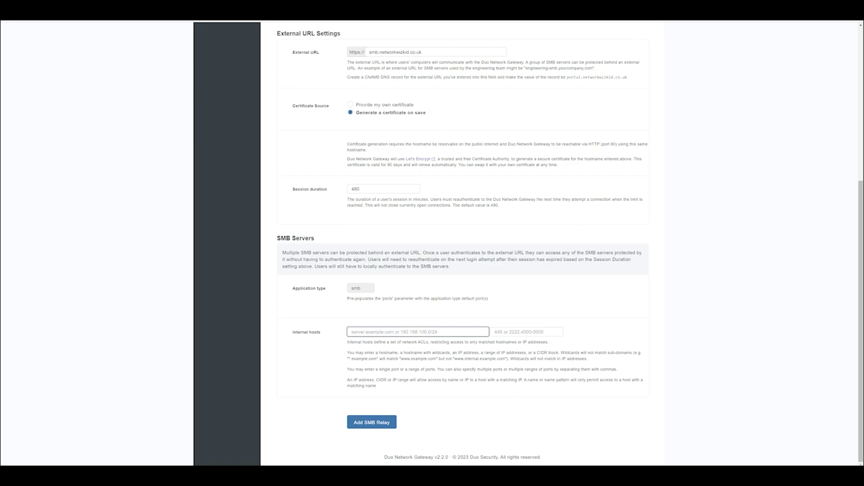
pyautogui.write('dng')
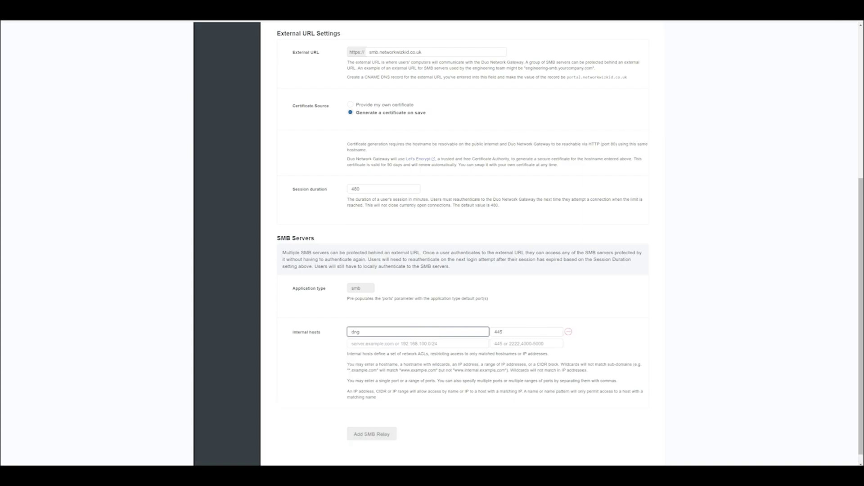
pyautogui.write('smbdemo.netwo')
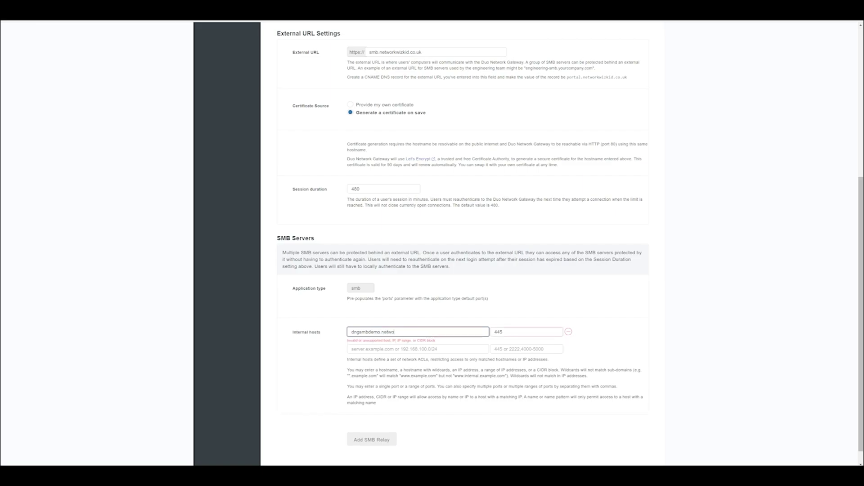
pyautogui.write('rkweiizkid.com')
pyautogui.press('Tab')
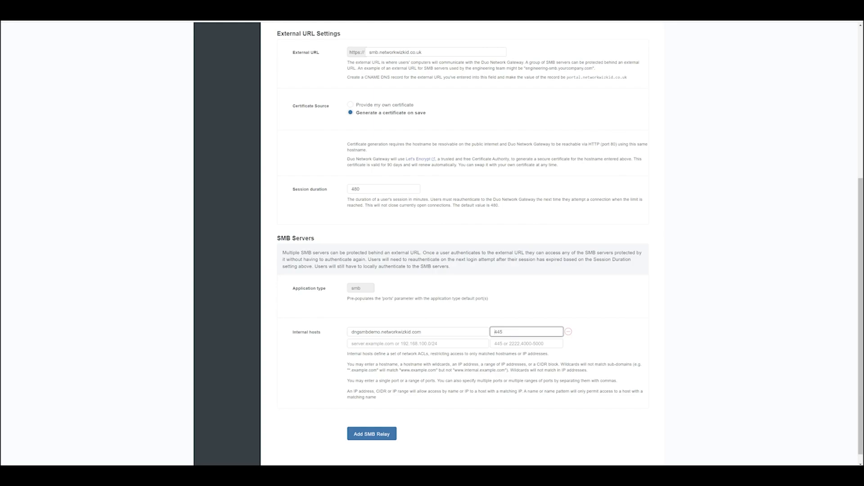
pyautogui.write('139')
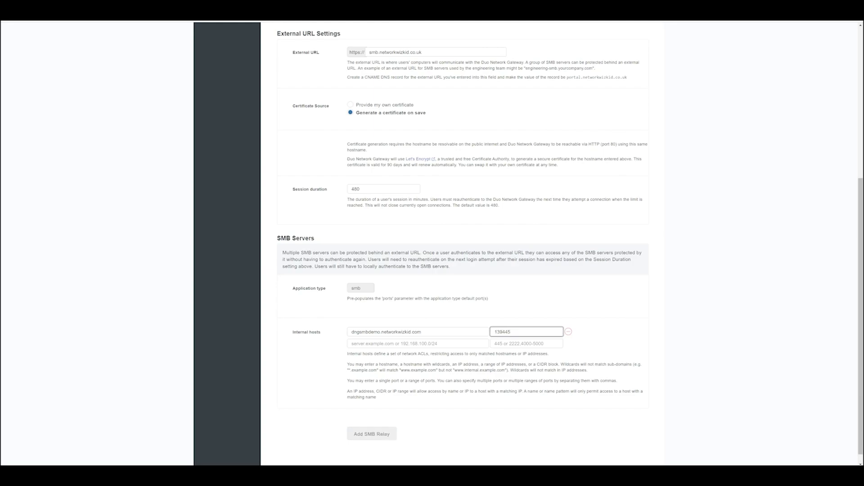
pyautogui.write(',')
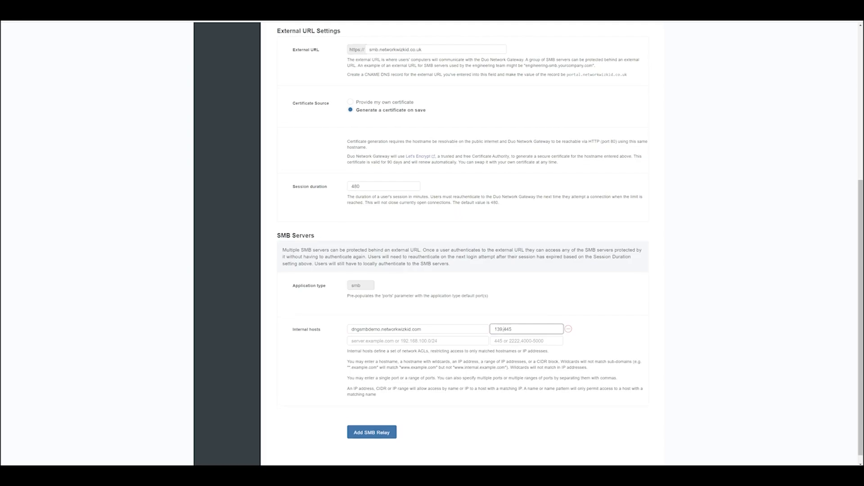
pyautogui.scroll(-1, 405, 271)
pyautogui.scroll(3, 405, 271)
pyautogui.scroll(-3, 405, 271)
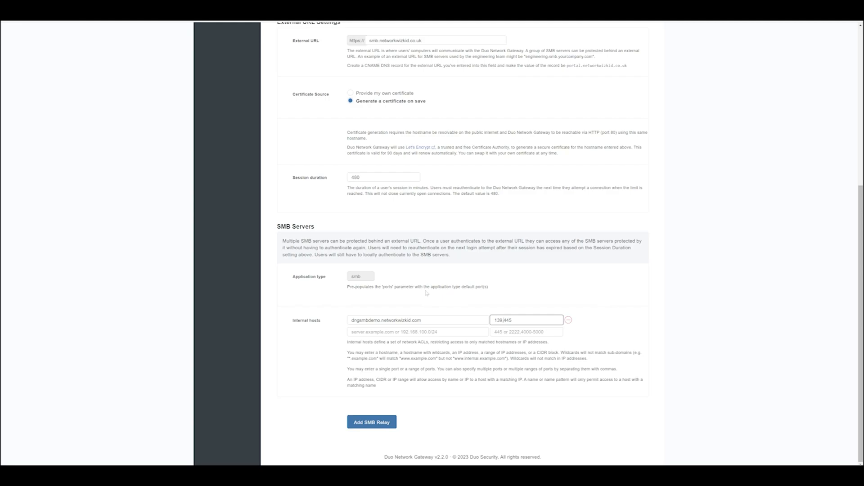
pyautogui.scroll(3, 395, 188)
pyautogui.scroll(-3, 409, 256)
pyautogui.click(376, 425)
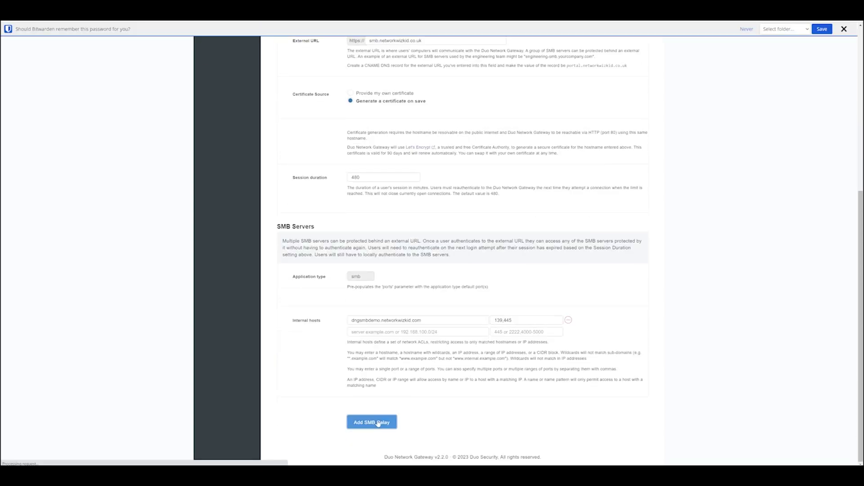
# Step: Close the Bitwarden save-password bar and look over the smb.networkwizkid.co.uk relay settings
pyautogui.click(844, 29)
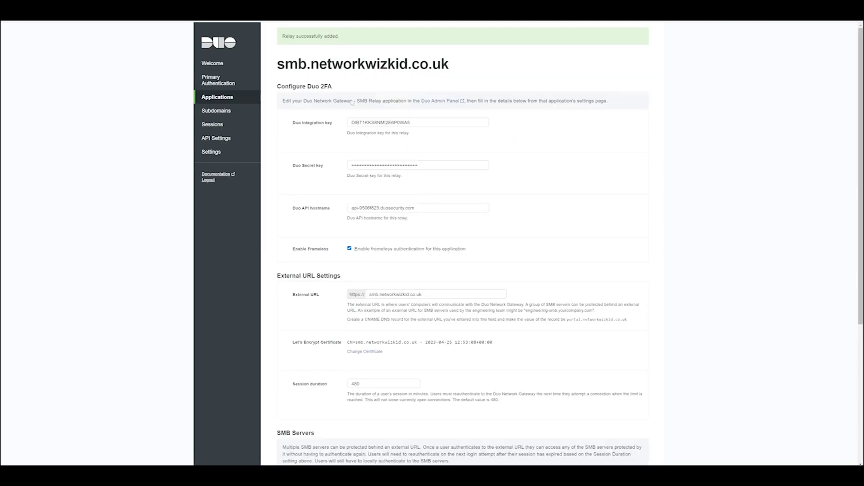
pyautogui.scroll(-2, 449, 226)
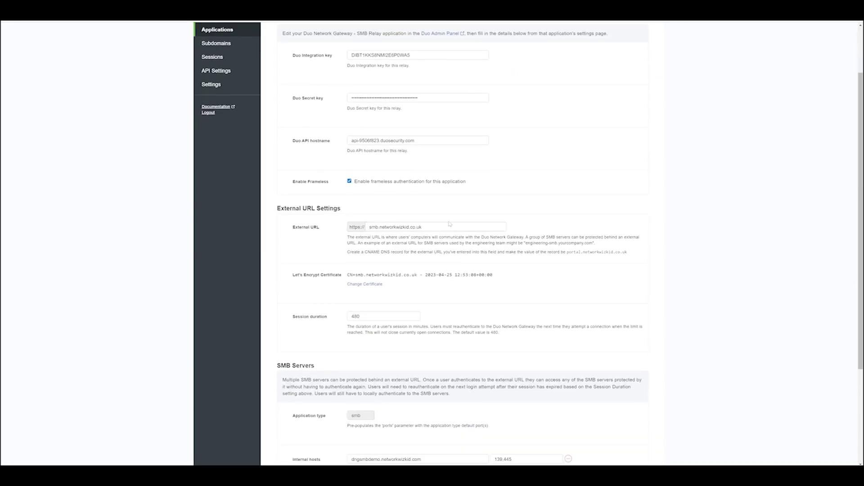
pyautogui.scroll(2, 435, 246)
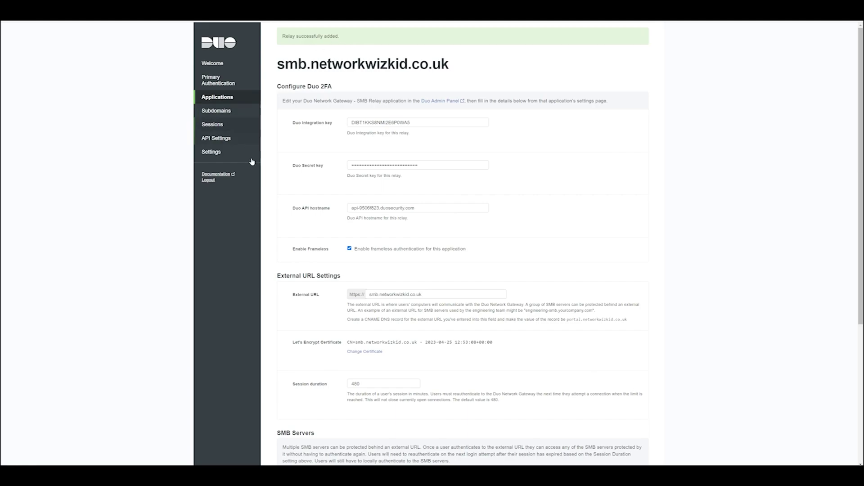
# Step: Save and confirm the internet.networkwizkid.co.uk to networkwizkid.com subdomain mapping
pyautogui.click(217, 112)
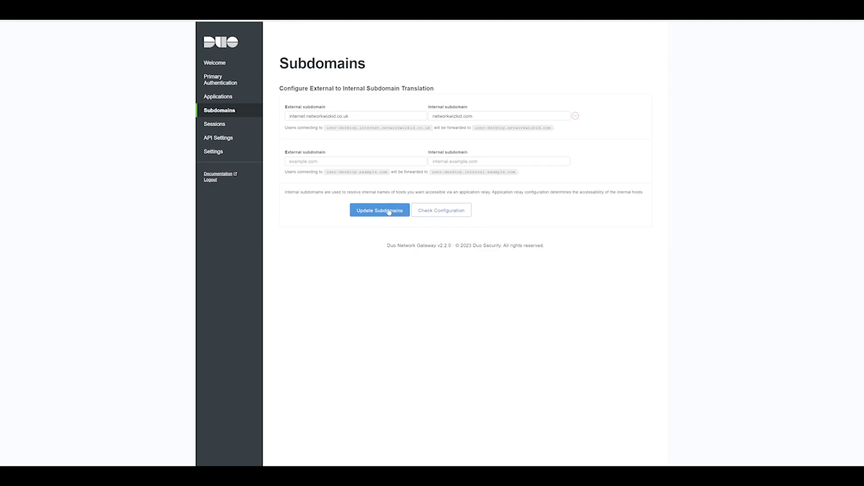
pyautogui.click(360, 208)
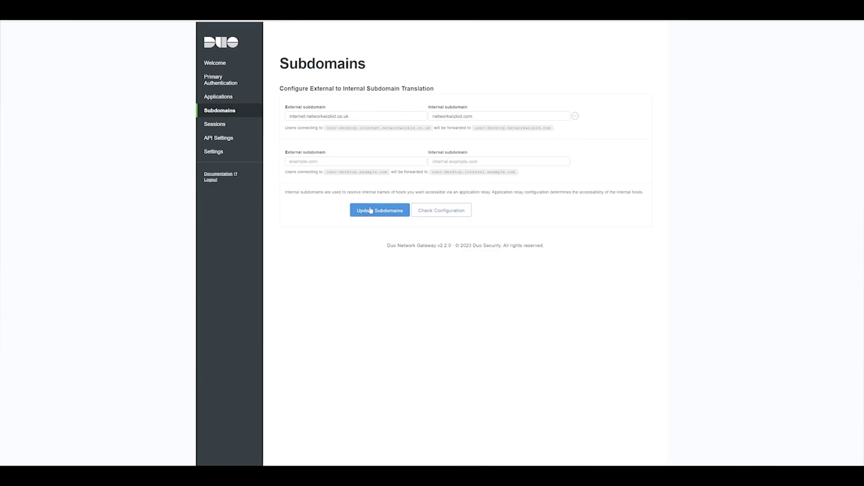
pyautogui.click(339, 269)
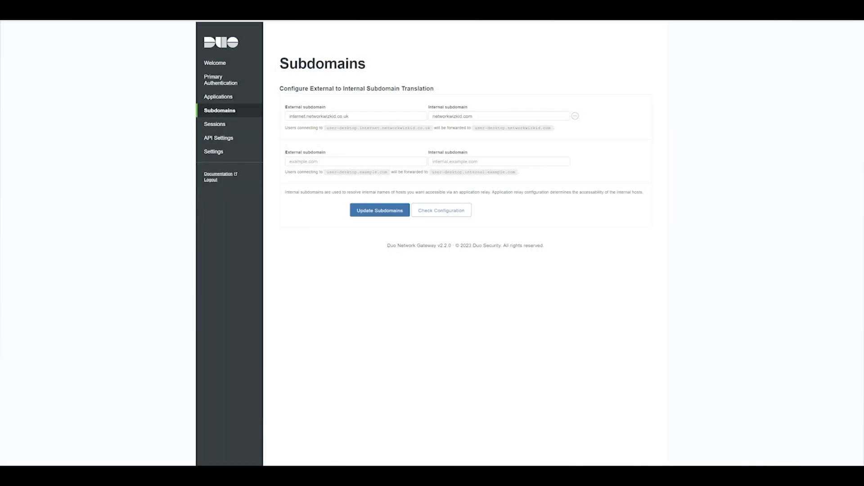
# Step: Return to Applications and show the SMB relay list
pyautogui.click(227, 65)
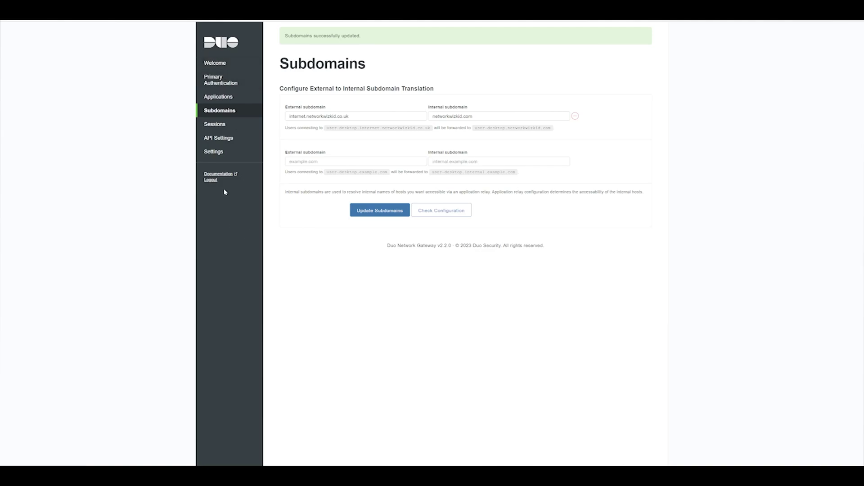
pyautogui.click(233, 95)
pyautogui.click(380, 94)
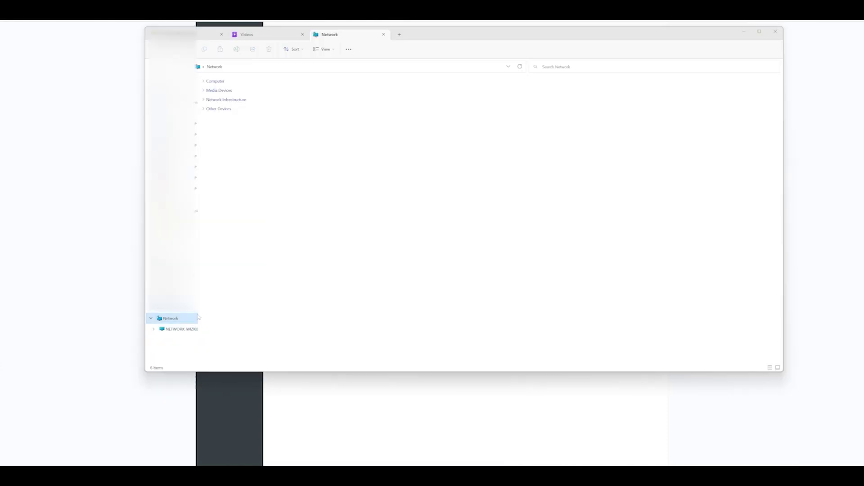
# Step: Choose Map network drive from the Network location's context menu in File Explorer
pyautogui.rightClick(177, 319)
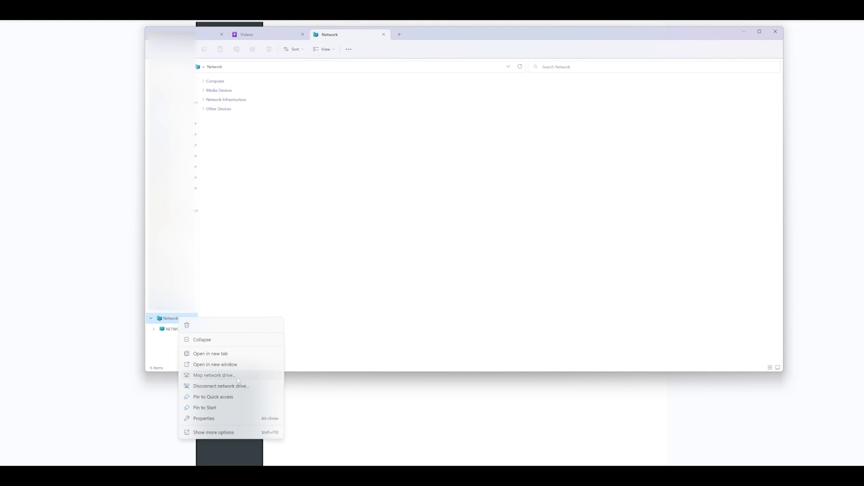
pyautogui.click(215, 375)
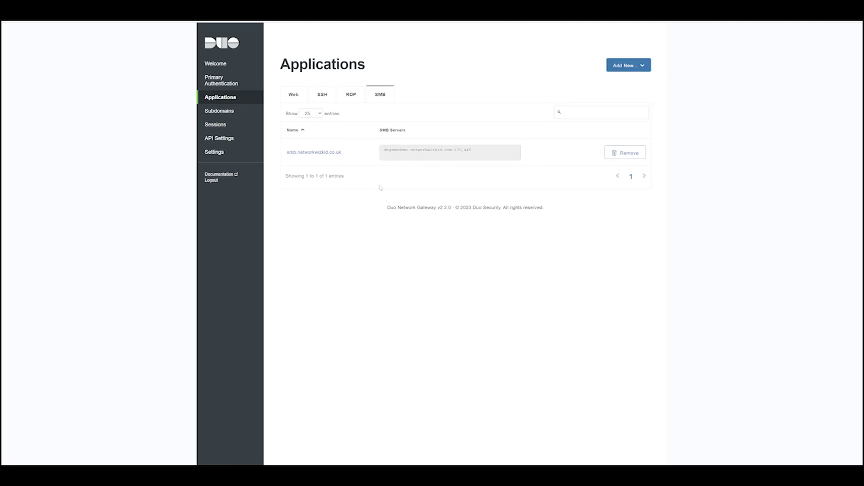
# Step: Look up and select the external subdomain name on the Subdomains page
pyautogui.click(245, 111)
pyautogui.click(381, 116)
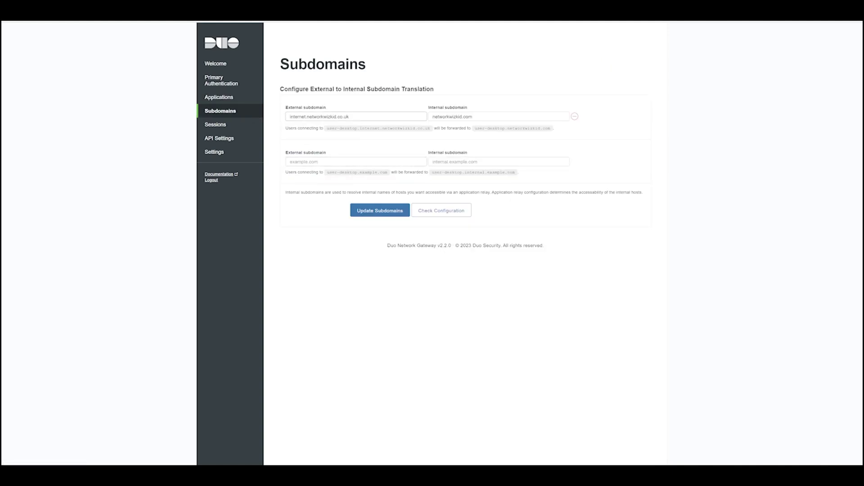
pyautogui.moveTo(350, 117); pyautogui.dragTo(278, 114)
pyautogui.moveTo(350, 117); pyautogui.dragTo(278, 114)
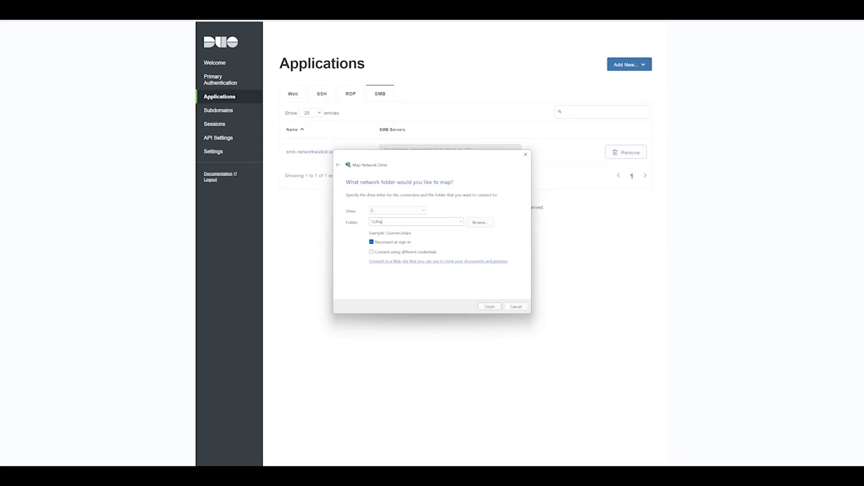
# Step: Enter the folder path \\dngsmbdemo.internet.networkwizkid.co.uk\Share for drive Z:, correcting the misspelled ending
pyautogui.write('bdemo')
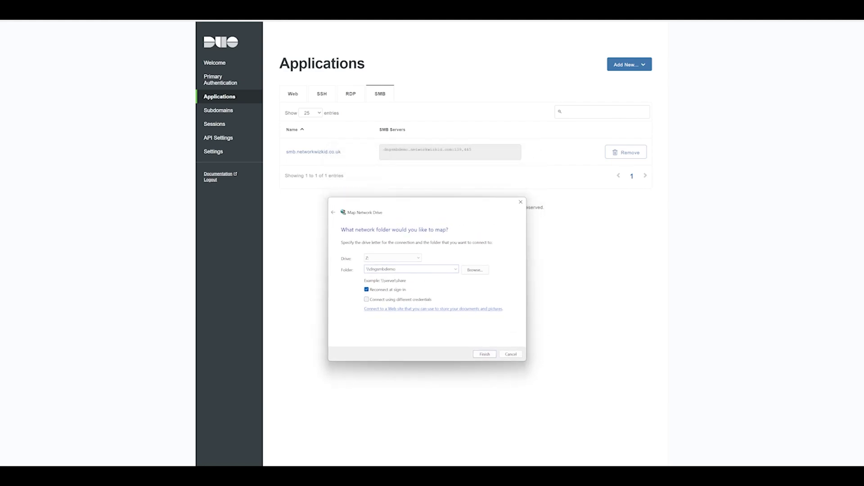
pyautogui.write('.internet.networkwizkid.co')
pyautogui.write('.uk\\Sahre')
pyautogui.press('BackSpace')
pyautogui.press('BackSpace')
pyautogui.press('BackSpace')
pyautogui.press('BackSpace')
# Step: Complete the \Share path, postpone the DuoConnect update, and return to the Map Network Drive window
pyautogui.write('hare')
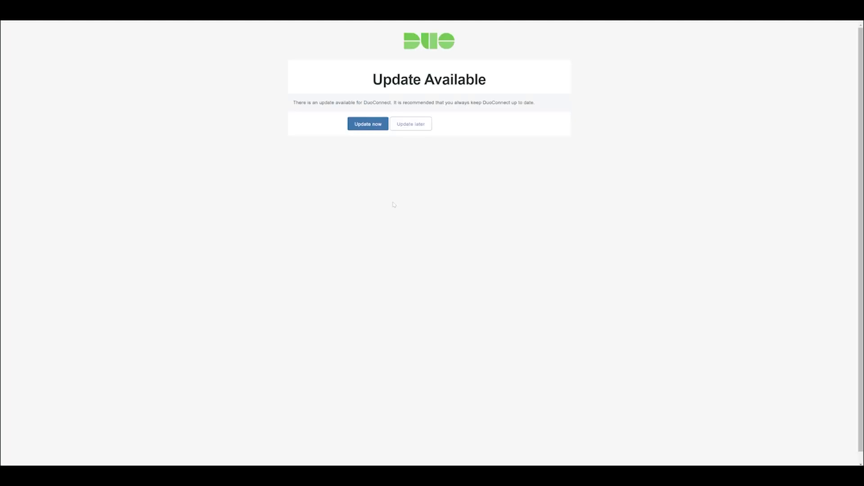
pyautogui.click(400, 128)
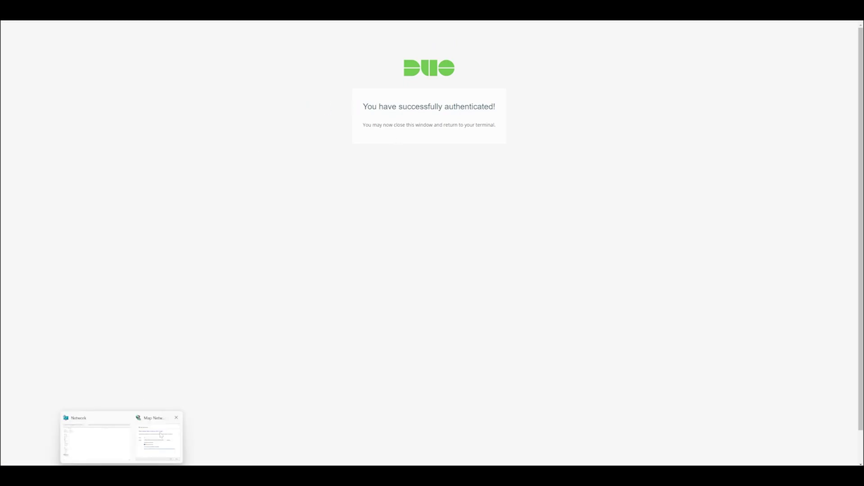
pyautogui.click(155, 439)
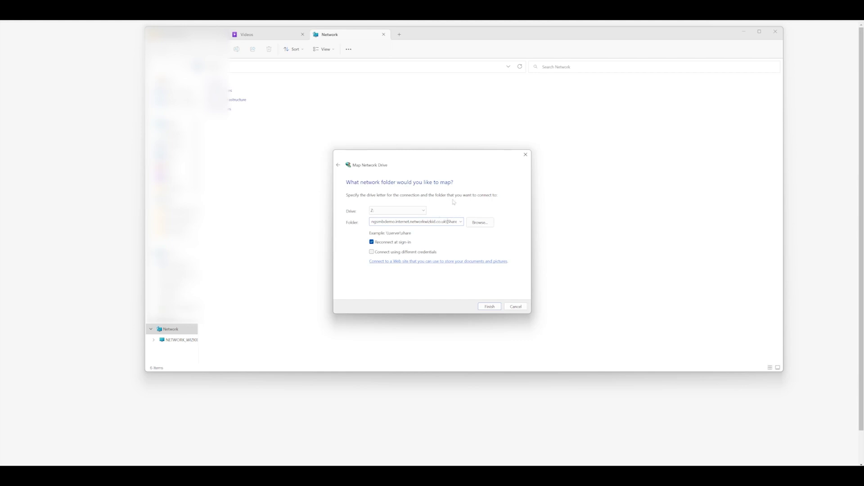
# Step: Connect drive Z: to the share and enter the network user name and password in Windows Security
pyautogui.click(489, 308)
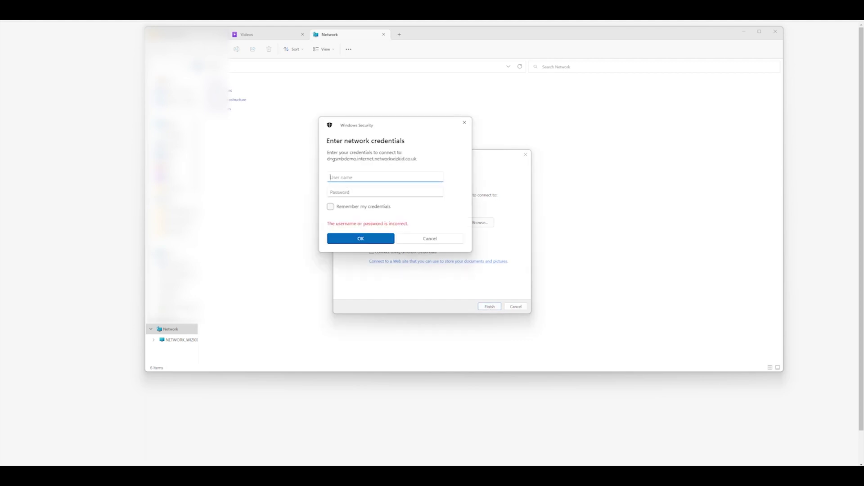
pyautogui.write('kelvin')
pyautogui.press('Tab')
pyautogui.write('p•••••••••••••••')
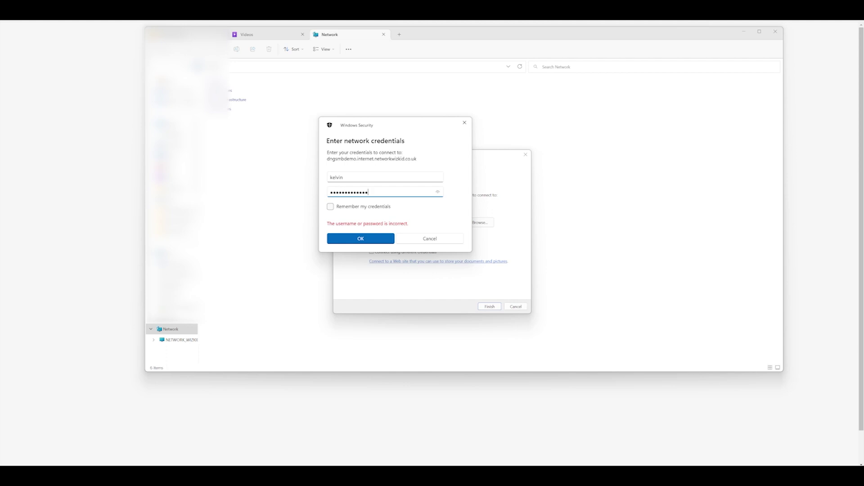
pyautogui.write('•••••')
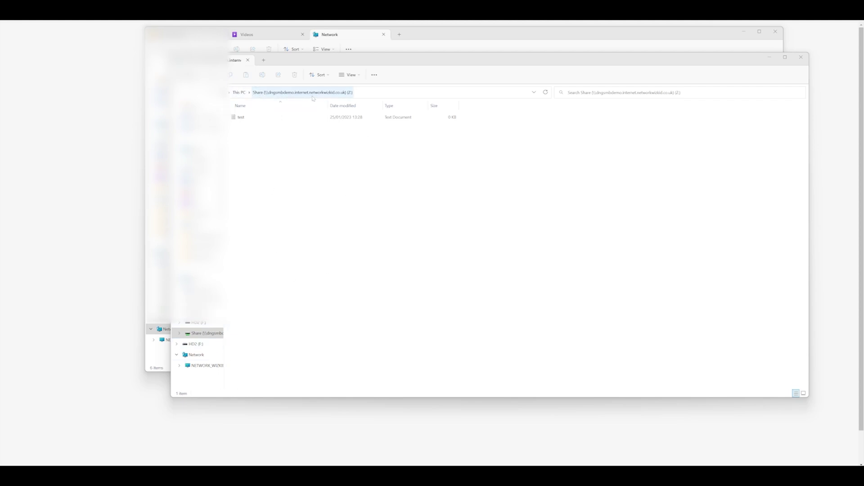
pyautogui.click(223, 334)
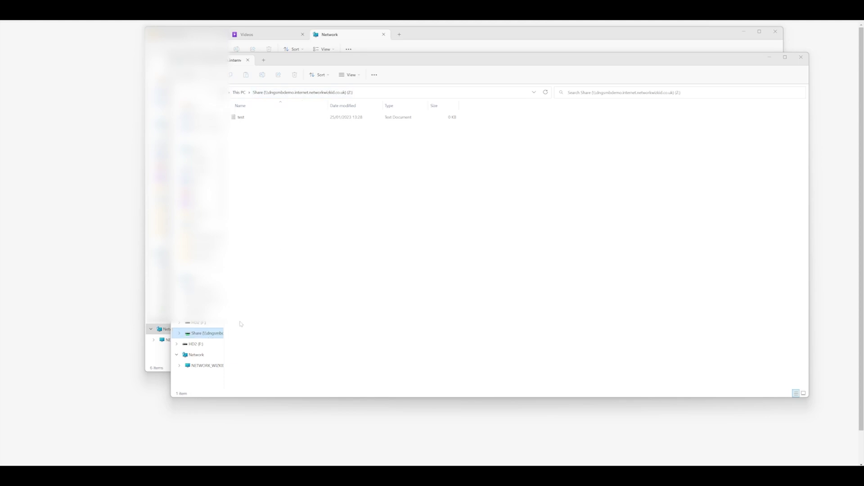
pyautogui.click(293, 92)
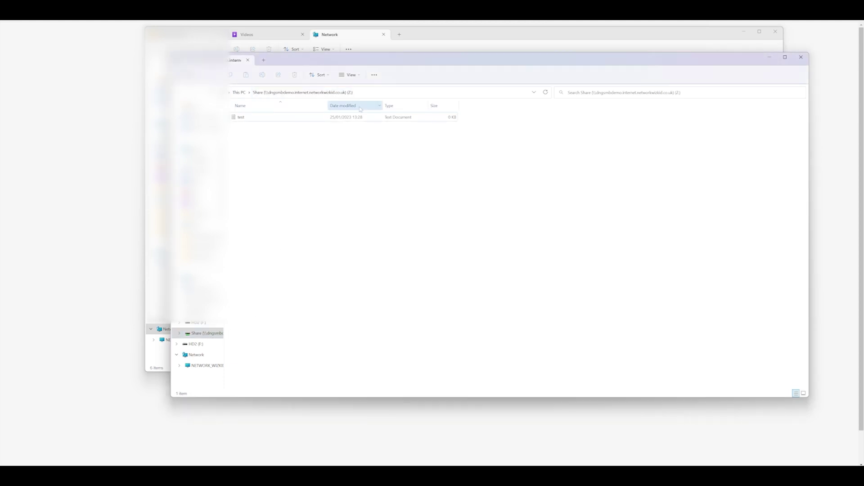